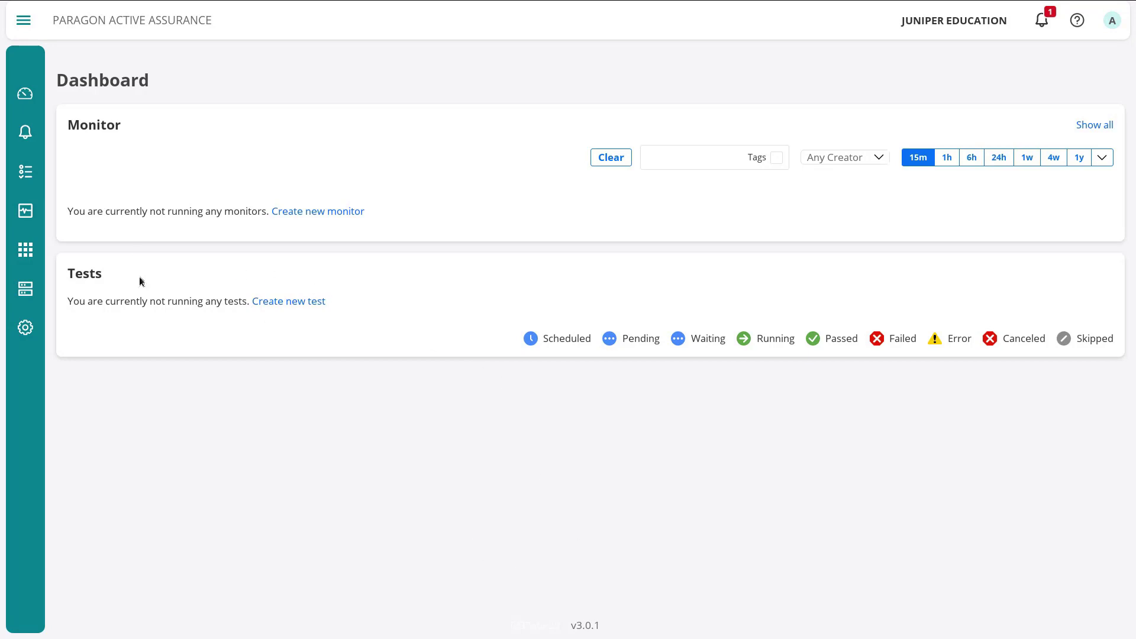
- View the Monitoring > List page to confirm no monitors exist, then bring the sidebar menu back
{"action": "left_click", "coordinate": [24, 214]}
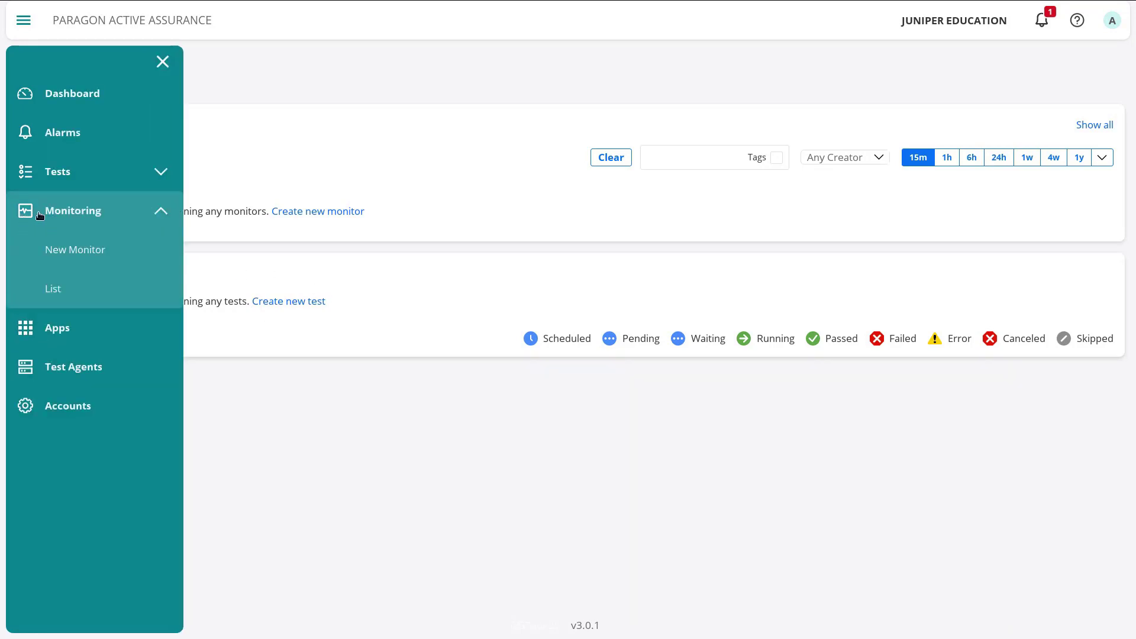
{"action": "left_click", "coordinate": [53, 289]}
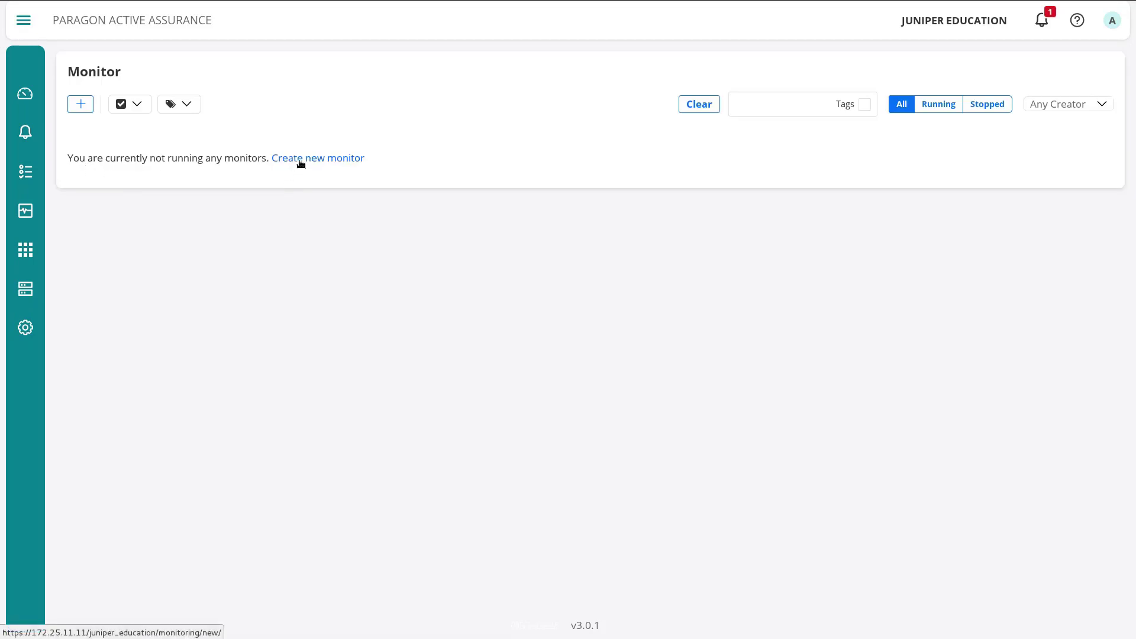
{"action": "left_click", "coordinate": [30, 215]}
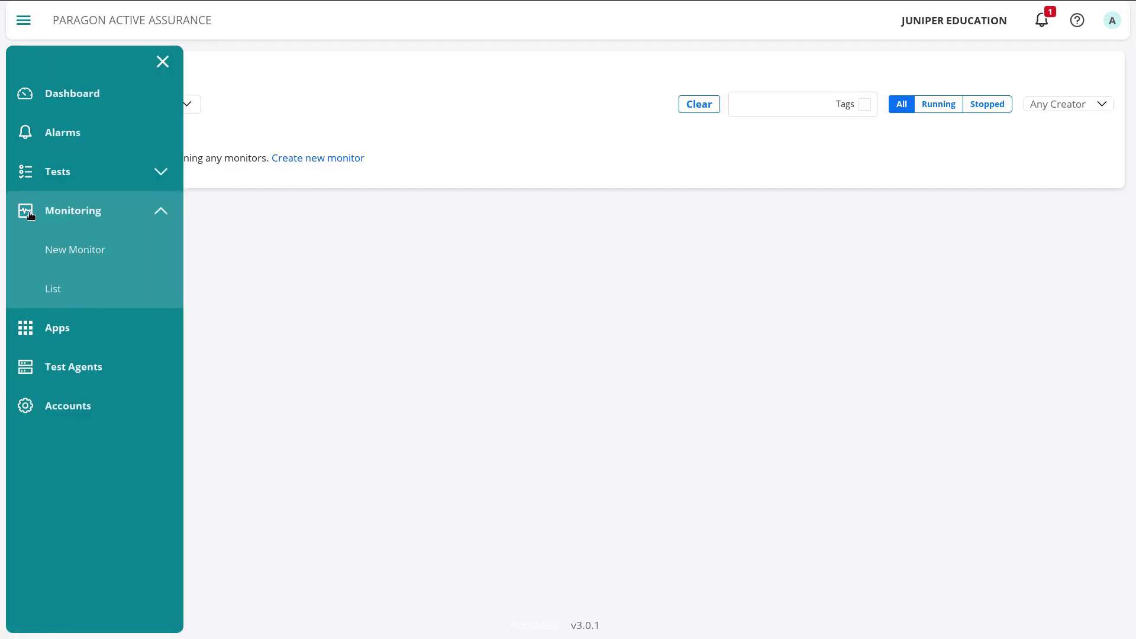
- Create a new monitor named 'UDP-Monitor-LB' and add a UDP task from TCP/UDP performance
{"action": "left_click", "coordinate": [71, 250]}
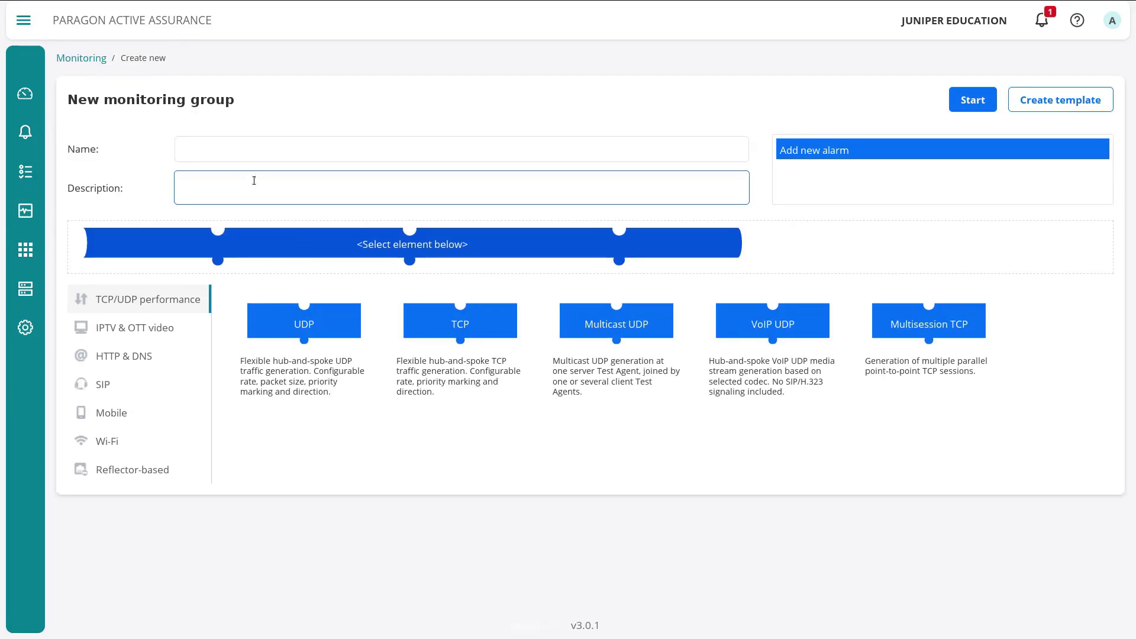
{"action": "left_click", "coordinate": [242, 148]}
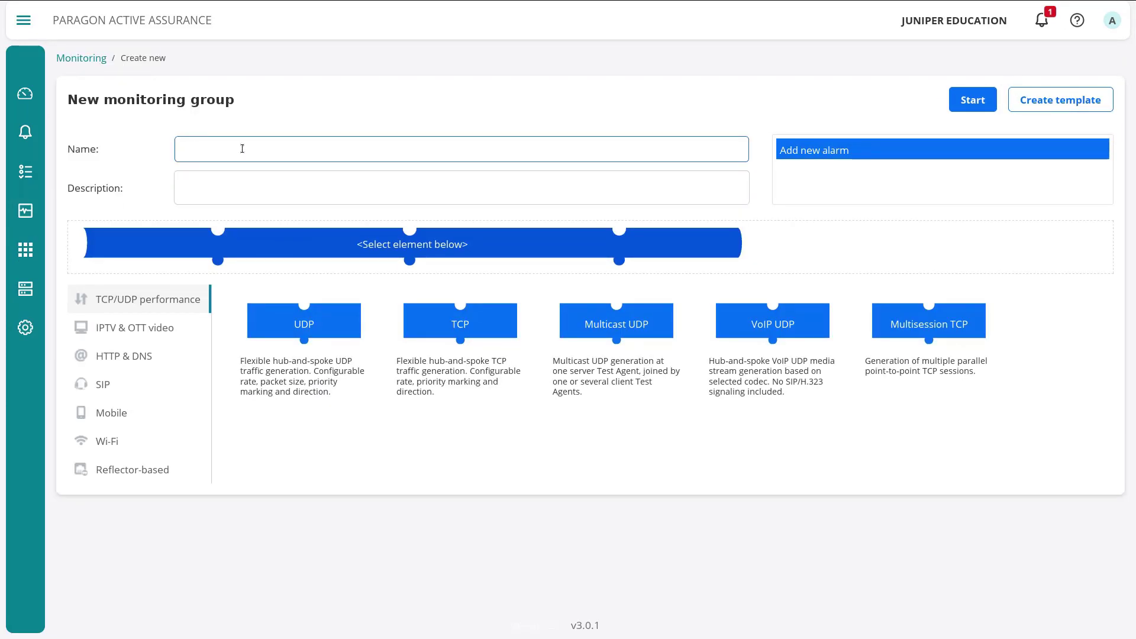
{"action": "type", "text": "UDP-Monitor-LB"}
{"action": "left_click", "coordinate": [337, 325]}
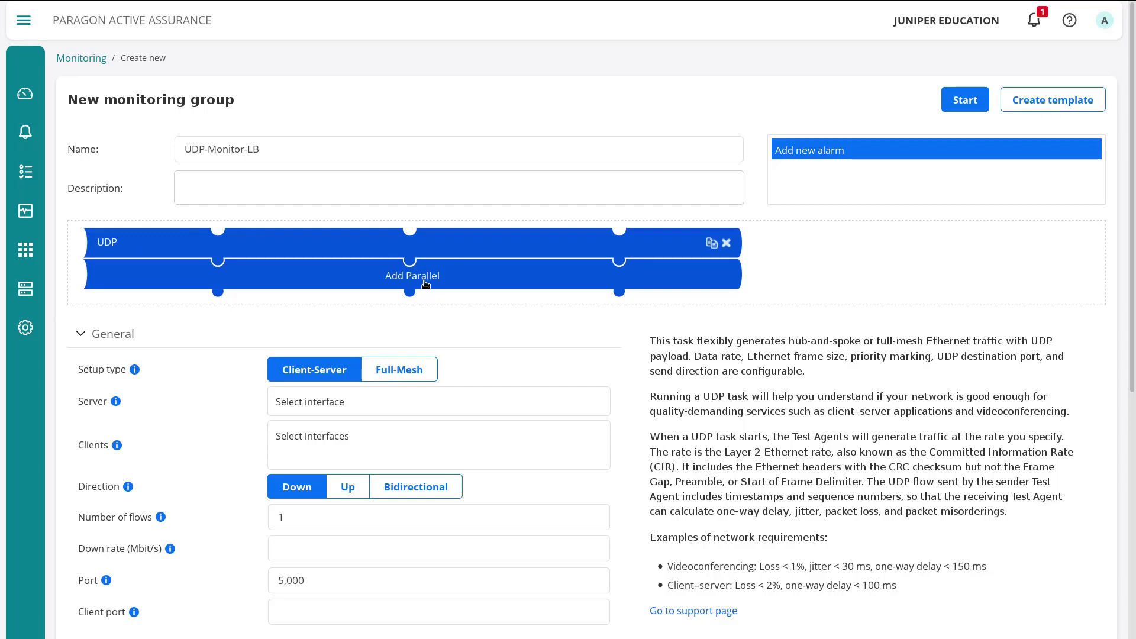
- Set the UDP task to Full-Mesh with clients TA-1: eth1 and TA-2: eth1, hiding IPv6 and management interfaces
{"action": "left_click", "coordinate": [399, 369]}
{"action": "left_click", "coordinate": [349, 406]}
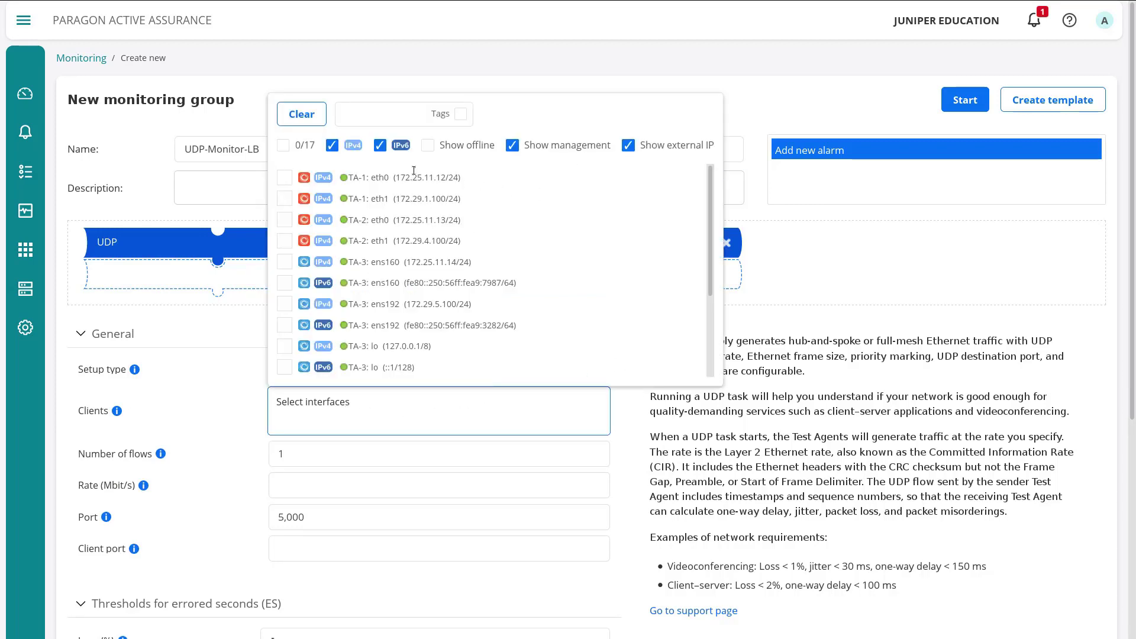
{"action": "scroll", "coordinate": [451, 237], "scroll_direction": "down", "scroll_amount": 2}
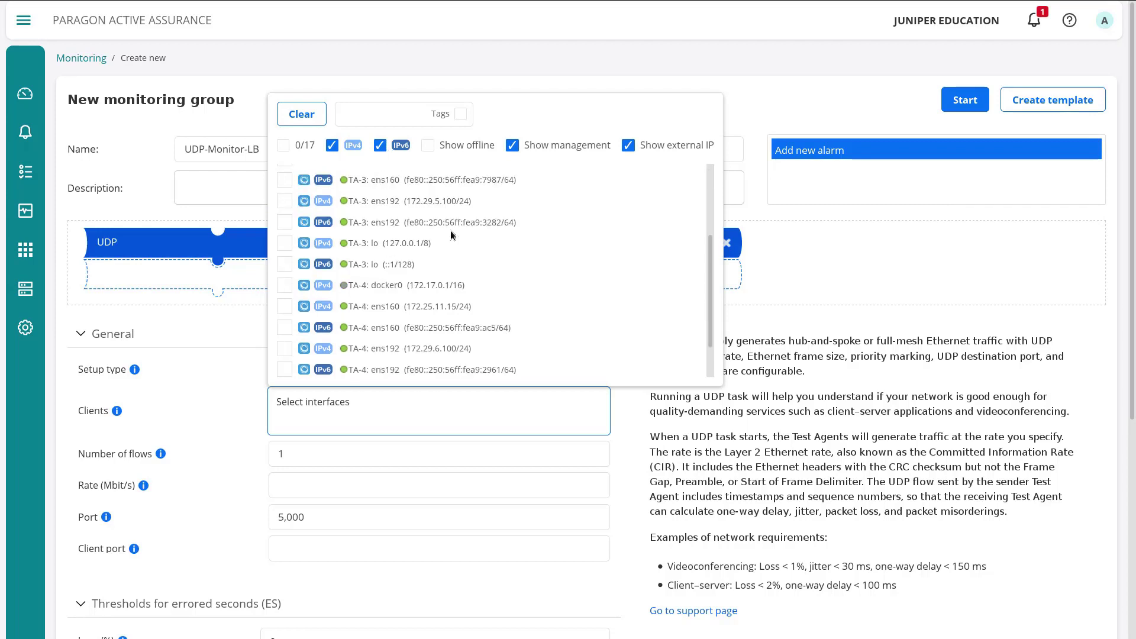
{"action": "scroll", "coordinate": [450, 236], "scroll_direction": "up", "scroll_amount": 2}
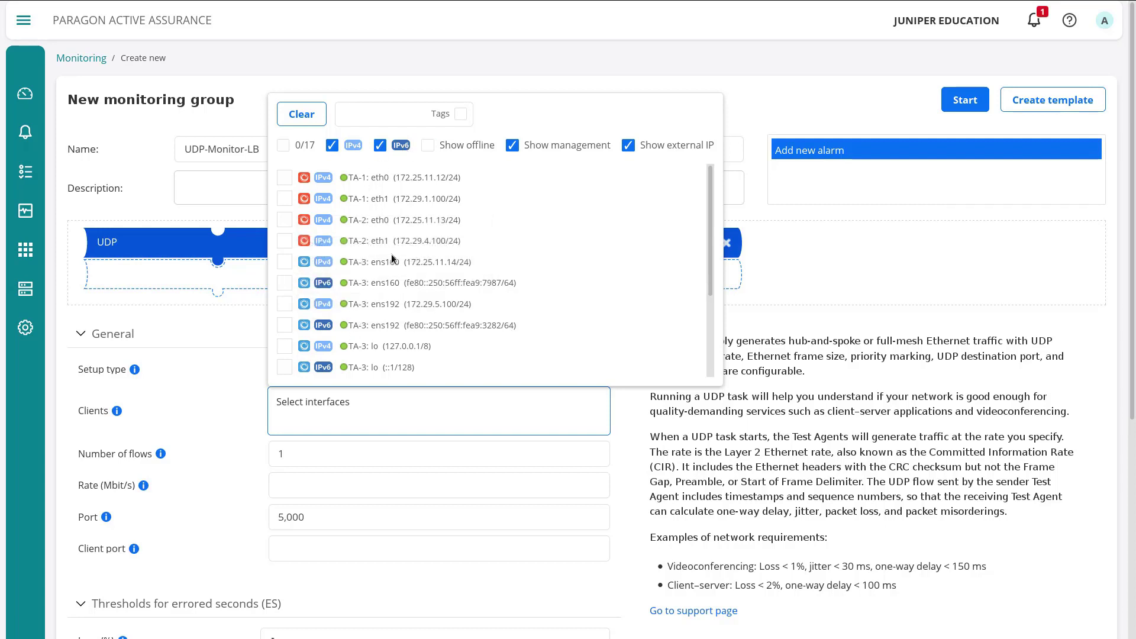
{"action": "left_click", "coordinate": [380, 145]}
{"action": "left_click", "coordinate": [511, 147]}
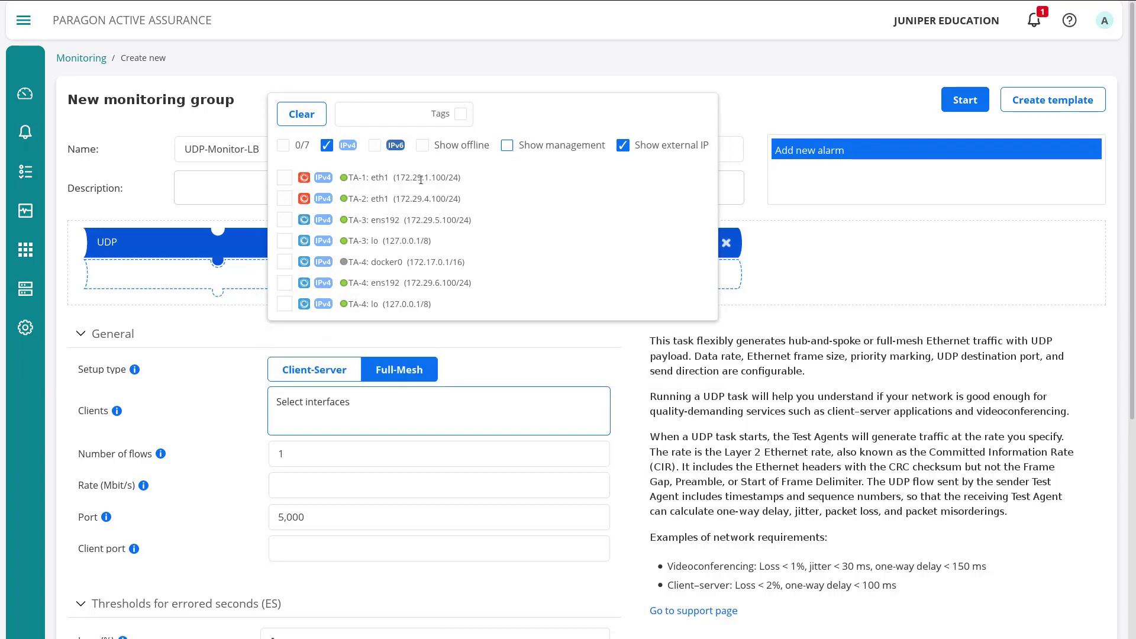
{"action": "left_click", "coordinate": [285, 177]}
{"action": "left_click", "coordinate": [284, 199]}
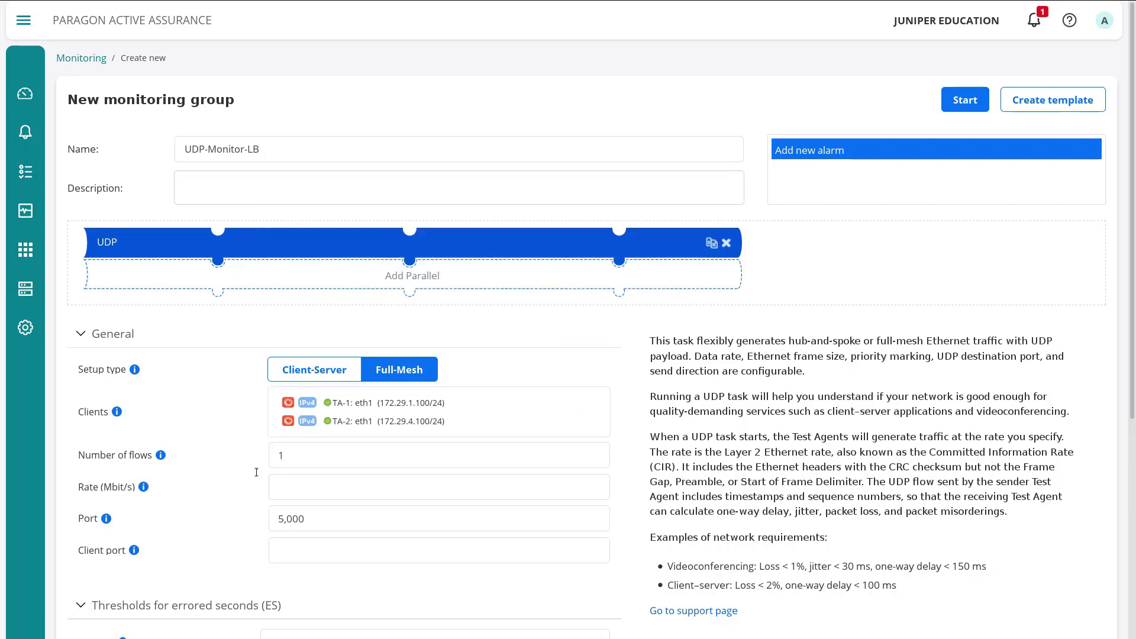
- Keep 1 flow, set the rate to 1 Mbit/s and the port to 5000
{"action": "left_click", "coordinate": [292, 452]}
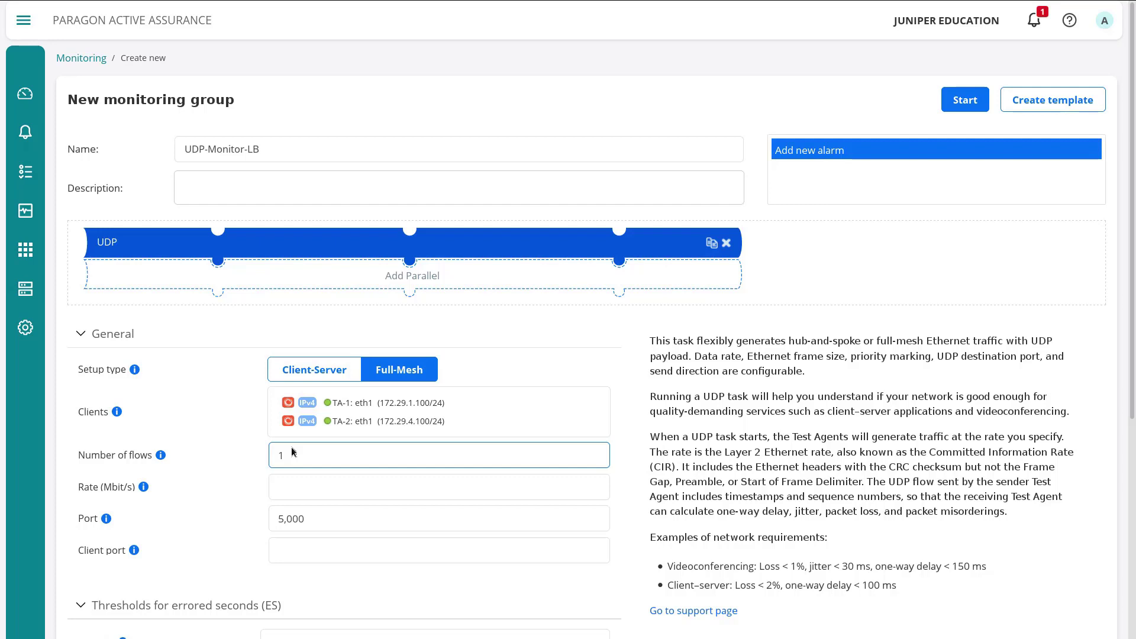
{"action": "left_click", "coordinate": [294, 489]}
{"action": "type", "text": "1"}
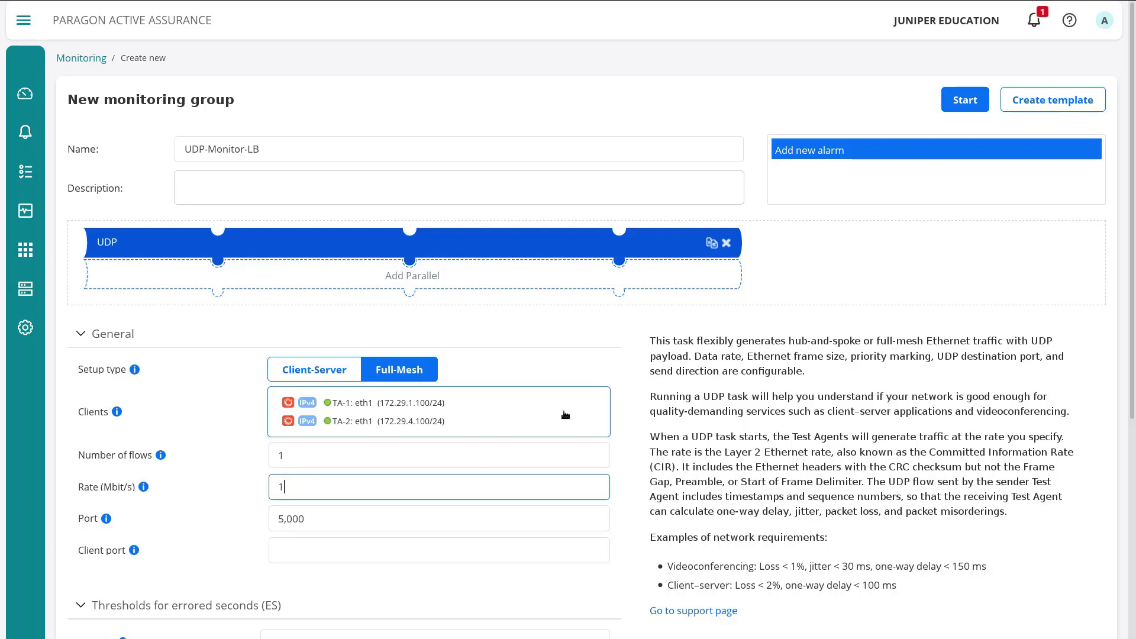
{"action": "left_click", "coordinate": [413, 521]}
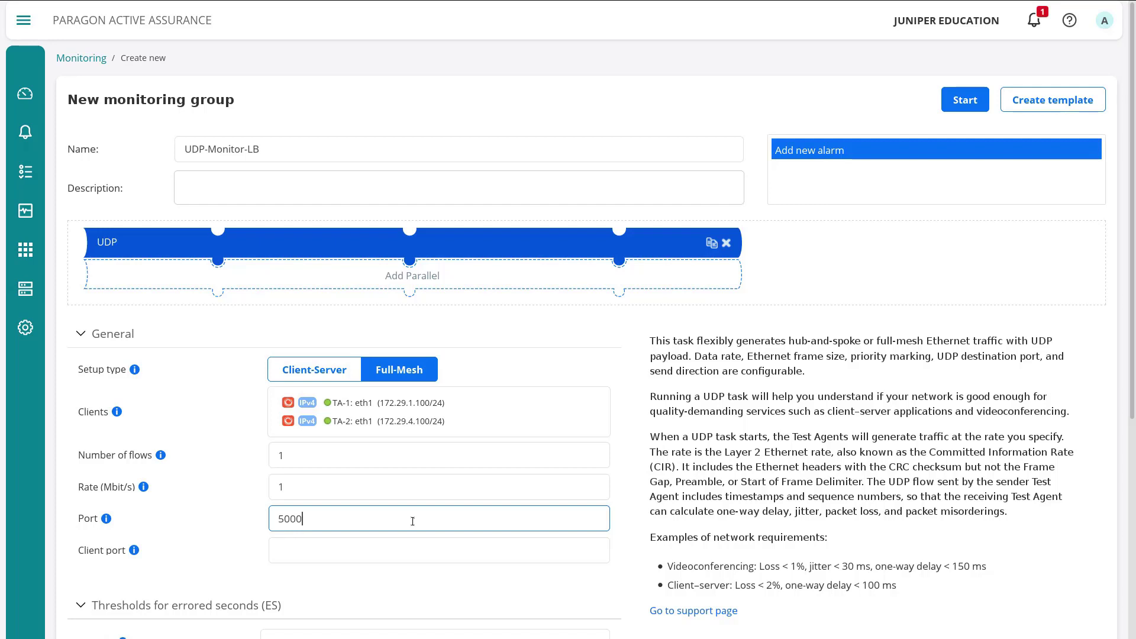
{"action": "left_click", "coordinate": [343, 545]}
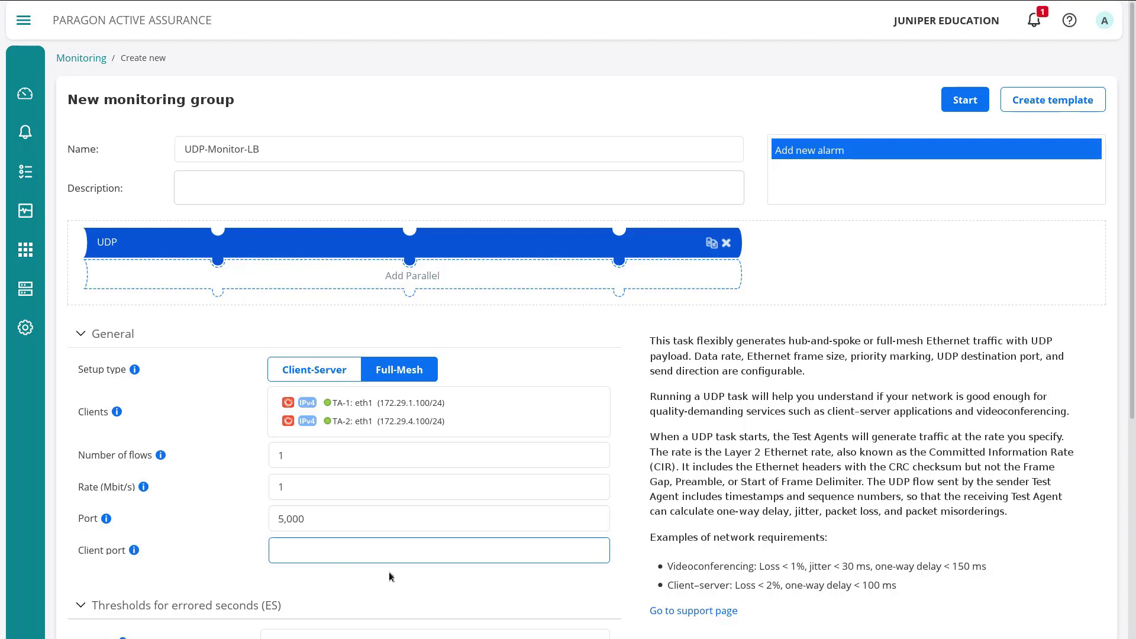
- Scroll down and highlight the example loss and delay requirements in the help text
{"action": "scroll", "coordinate": [412, 561], "scroll_direction": "down", "scroll_amount": 2}
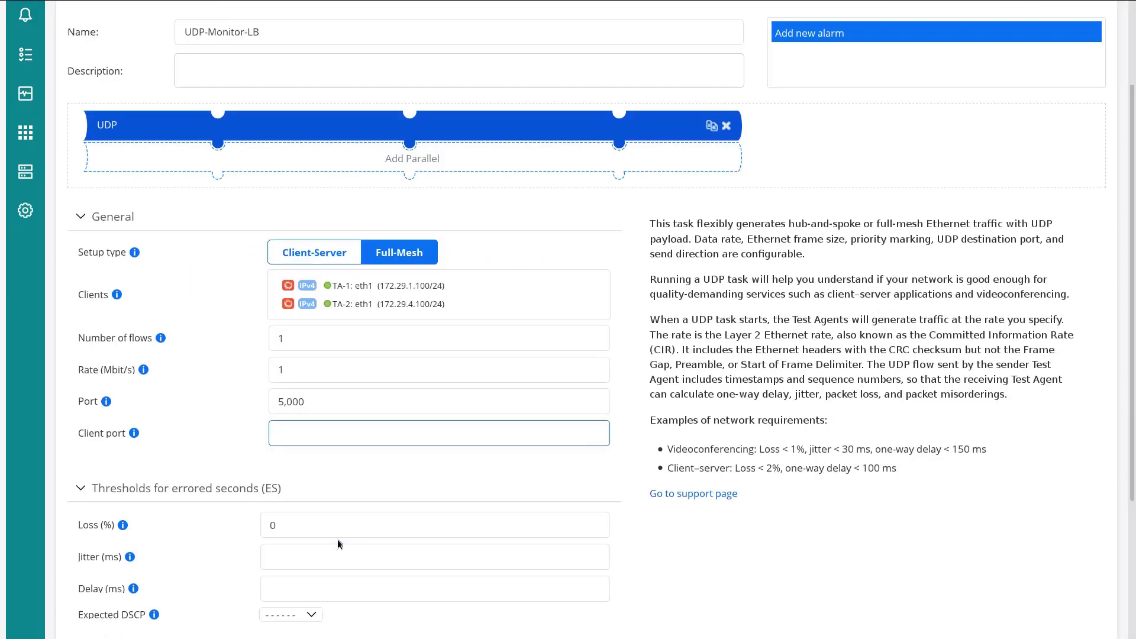
{"action": "scroll", "coordinate": [417, 535], "scroll_direction": "down", "scroll_amount": 1}
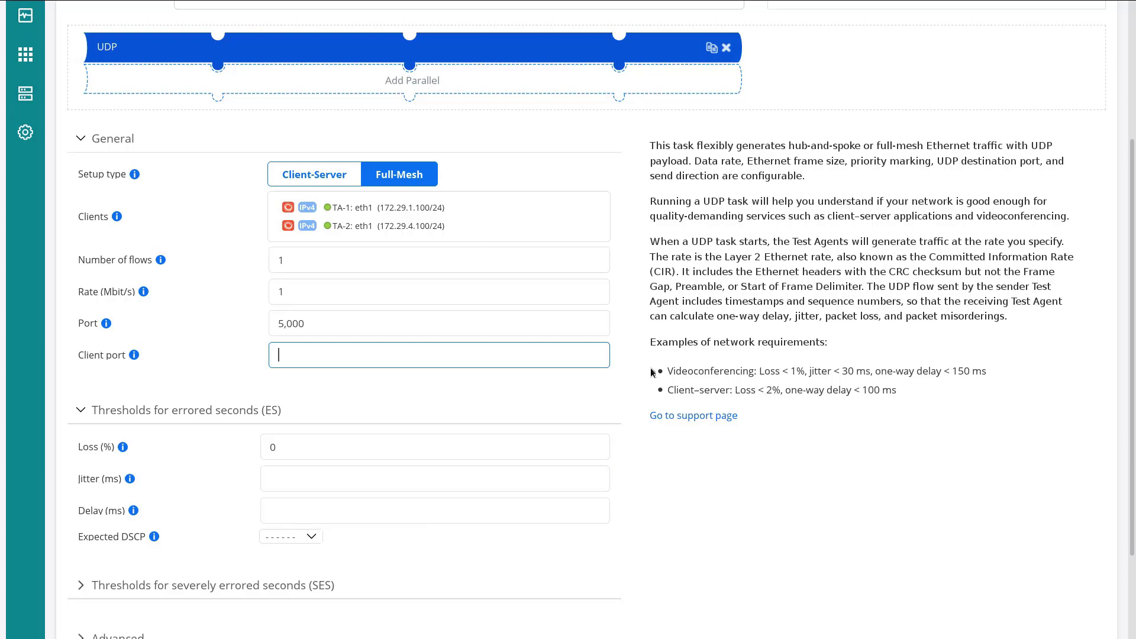
{"action": "left_click_drag", "start_coordinate": [673, 370], "coordinate": [931, 395]}
{"action": "left_click", "coordinate": [736, 537]}
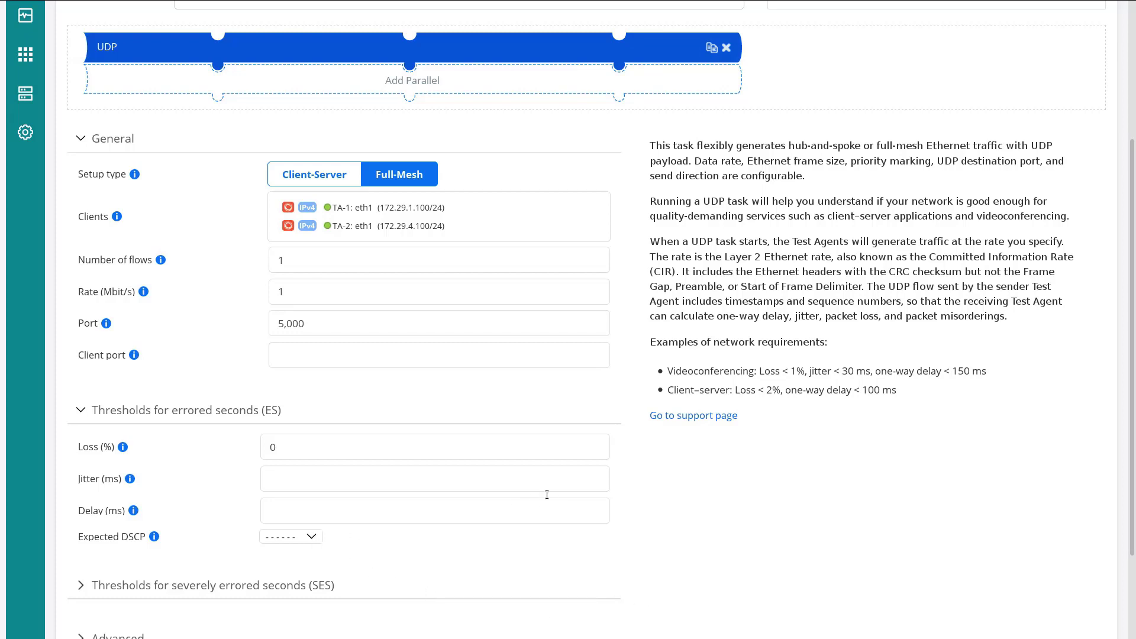
- Expand the Advanced section showing the 1,518-byte Ethernet frame size and DSCP/VLAN options
{"action": "scroll", "coordinate": [204, 584], "scroll_direction": "down", "scroll_amount": 2}
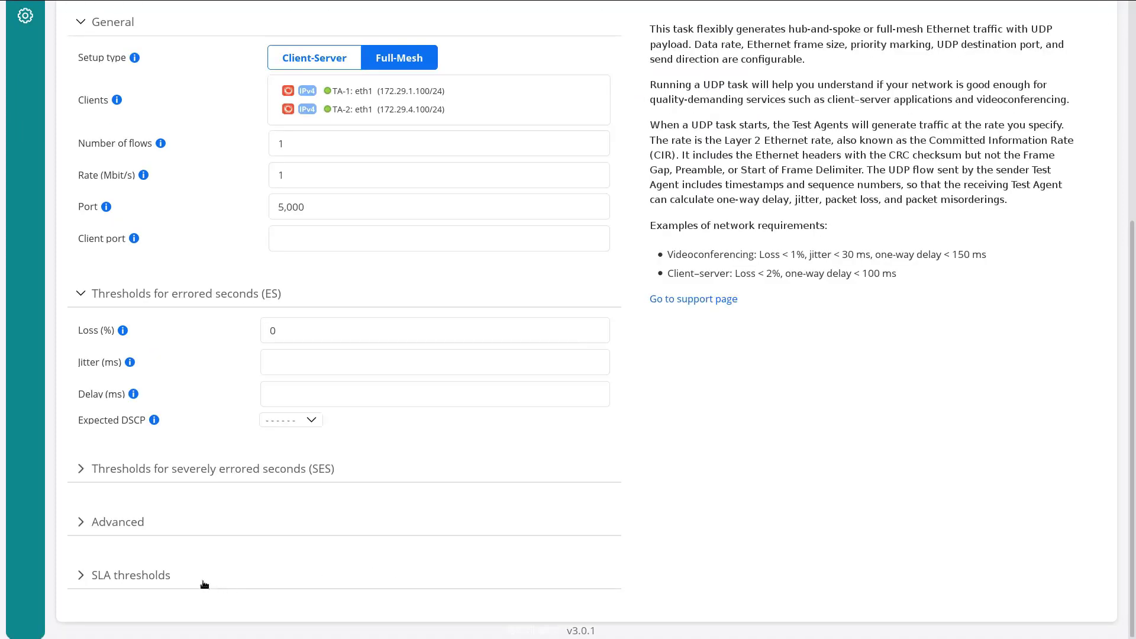
{"action": "left_click", "coordinate": [87, 473]}
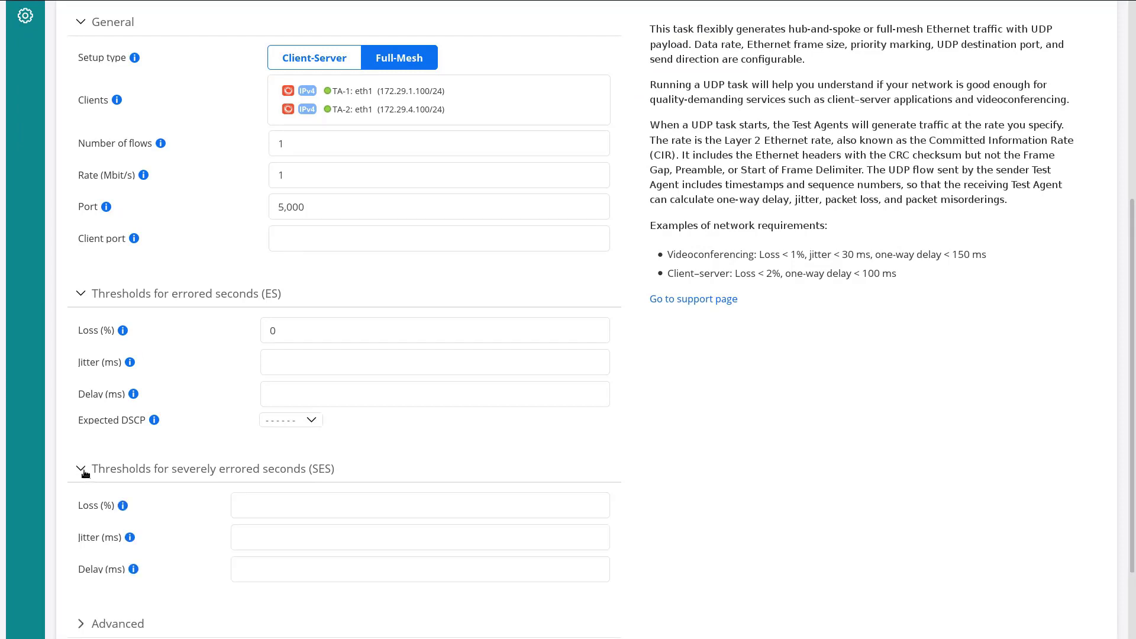
{"action": "left_click", "coordinate": [85, 471]}
{"action": "left_click", "coordinate": [81, 522]}
{"action": "scroll", "coordinate": [800, 456], "scroll_direction": "down", "scroll_amount": 2}
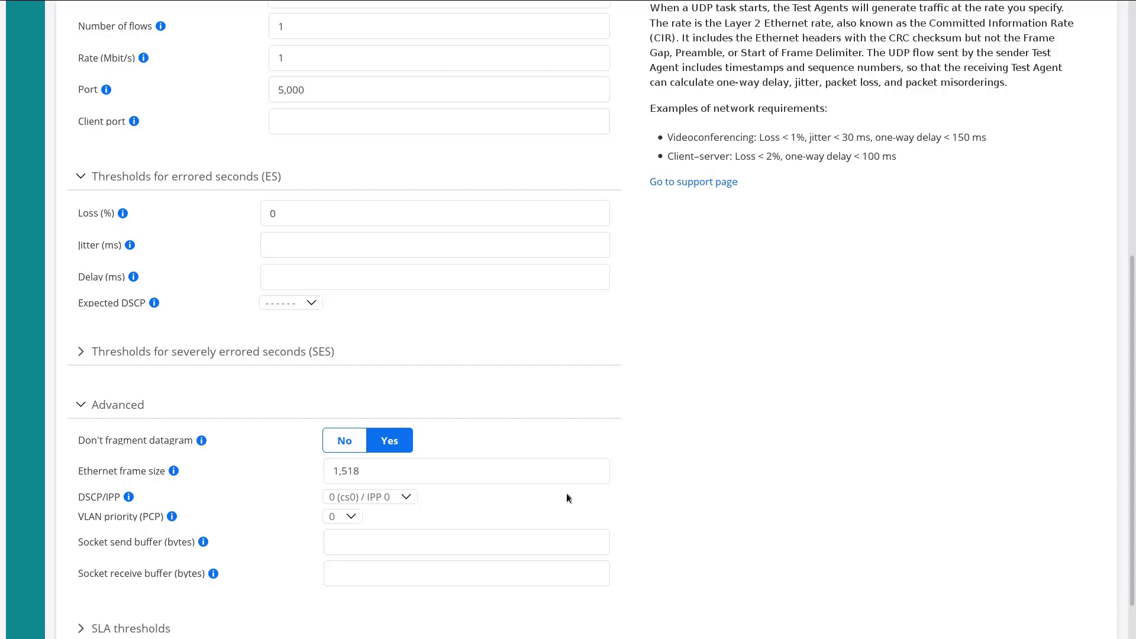
- Leave the socket send buffer empty, check SLA thresholds of 99.95% good and 99.5% acceptable, then return to the top
{"action": "left_click", "coordinate": [384, 541]}
{"action": "left_click", "coordinate": [881, 452]}
{"action": "scroll", "coordinate": [874, 459], "scroll_direction": "down", "scroll_amount": 2}
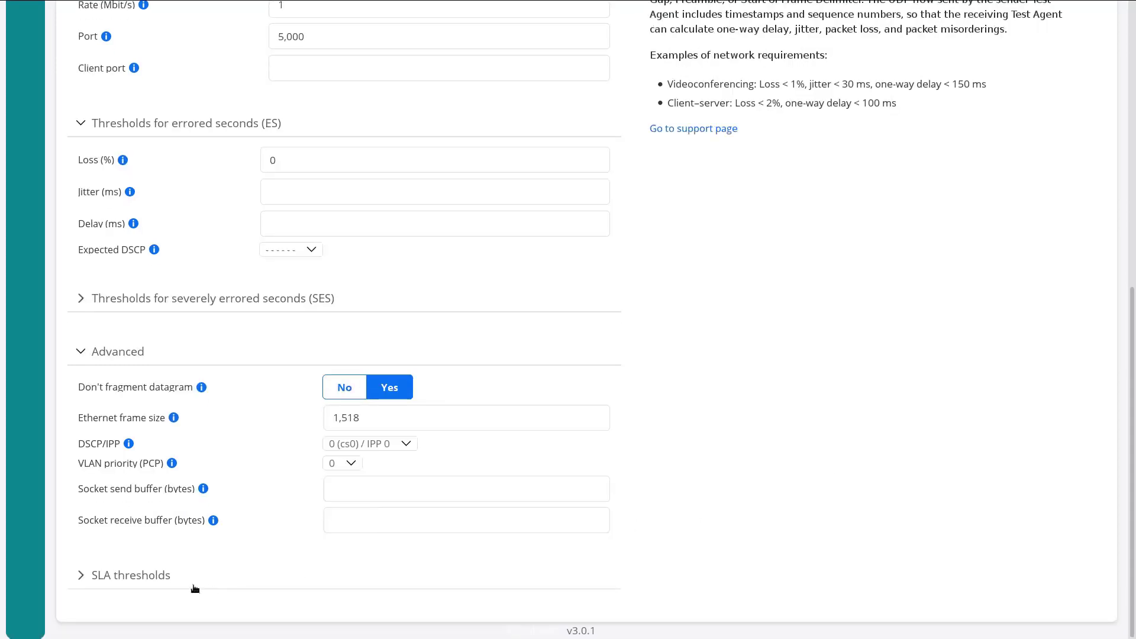
{"action": "left_click", "coordinate": [81, 575]}
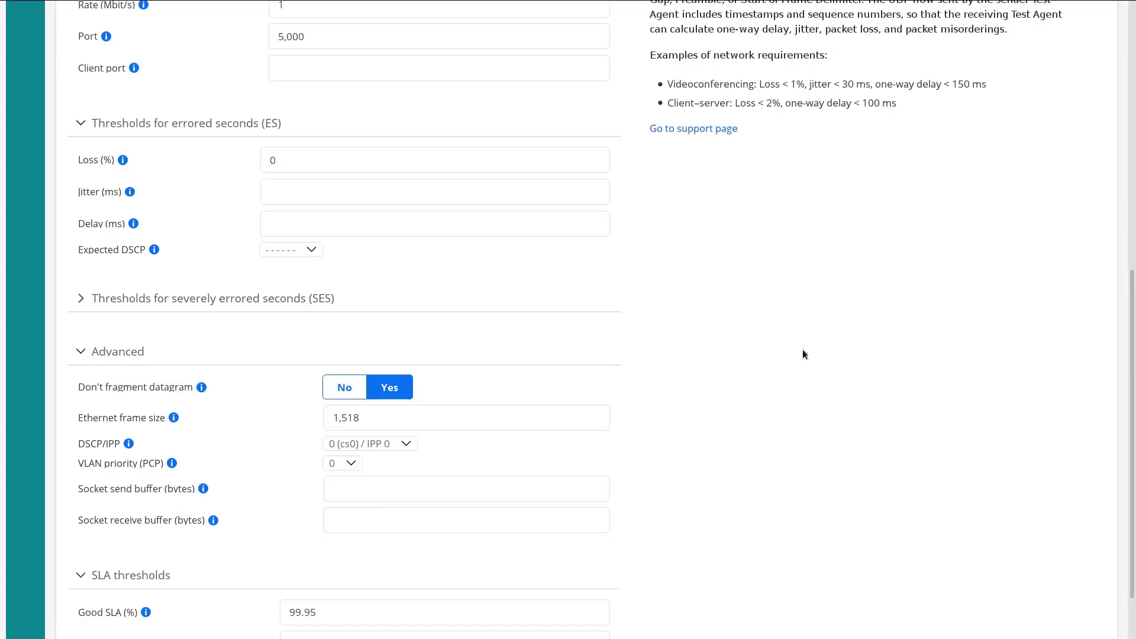
{"action": "scroll", "coordinate": [803, 351], "scroll_direction": "down", "scroll_amount": 2}
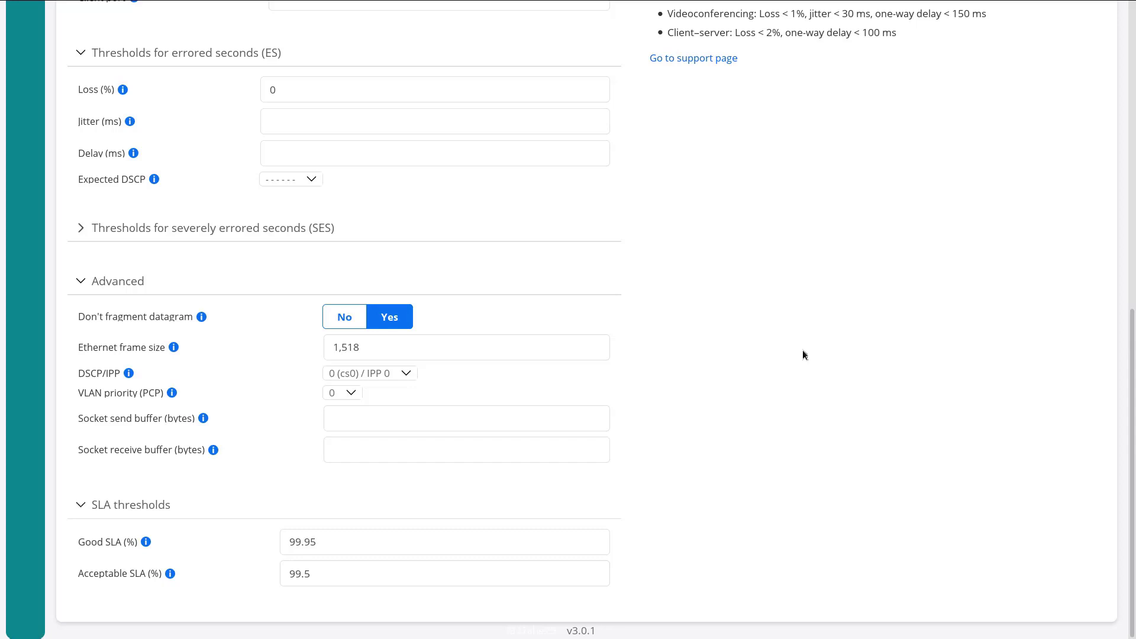
{"action": "scroll", "coordinate": [803, 427], "scroll_direction": "up", "scroll_amount": 10}
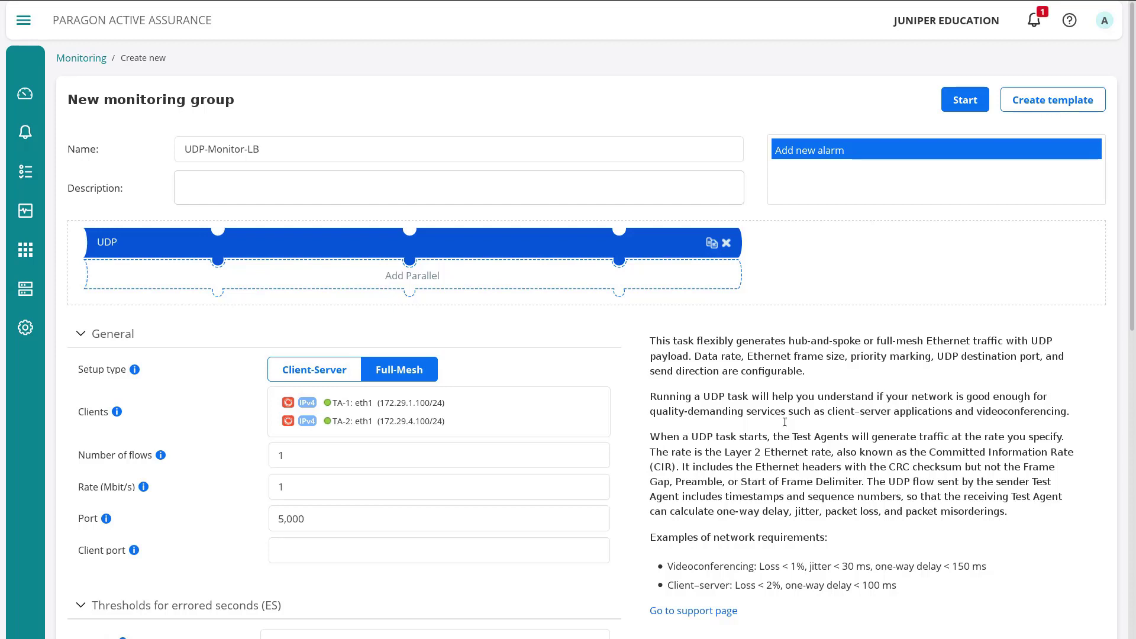
- Start the monitor, keeping 5 worst results and choosing 'Start Without Report' for periodic reports
{"action": "left_click", "coordinate": [965, 104]}
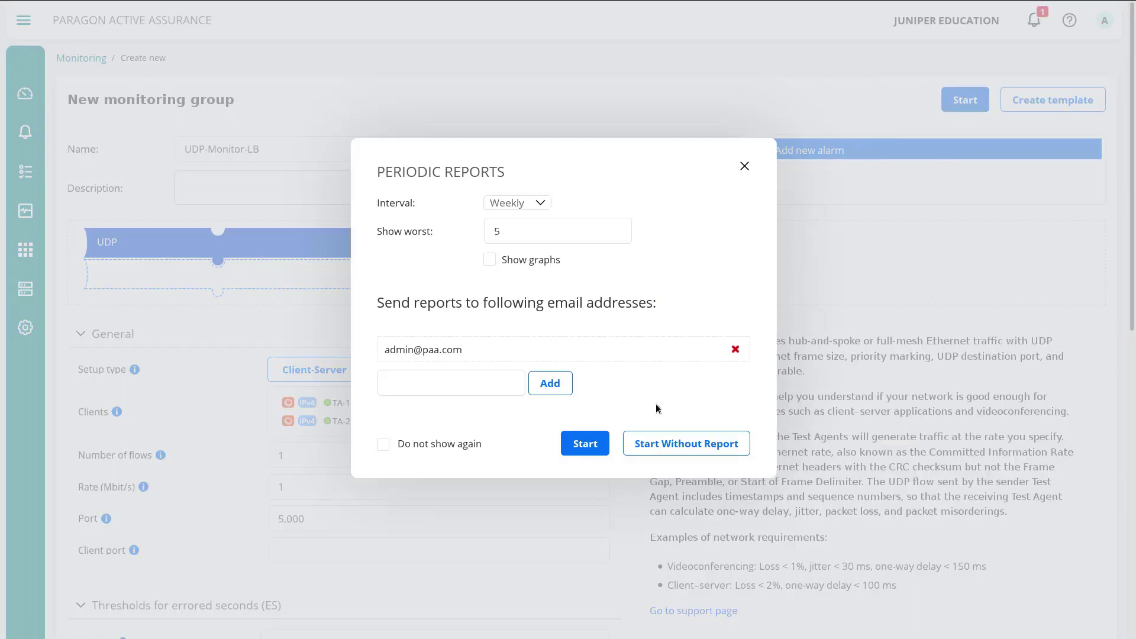
{"action": "left_click", "coordinate": [613, 234]}
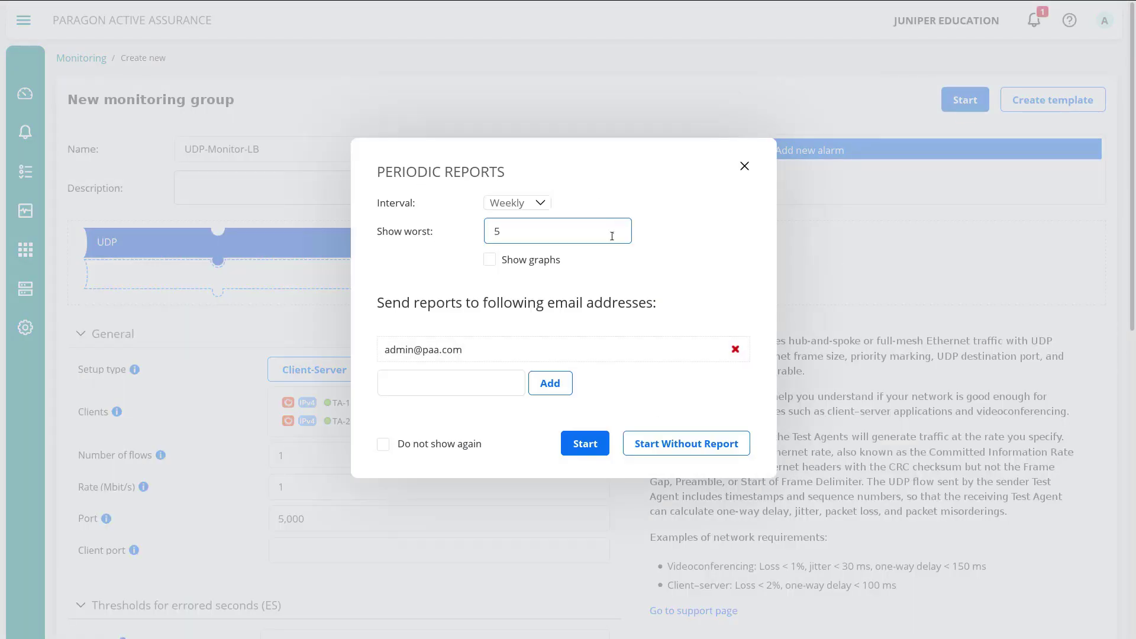
{"action": "left_click", "coordinate": [667, 267]}
{"action": "left_click", "coordinate": [682, 444]}
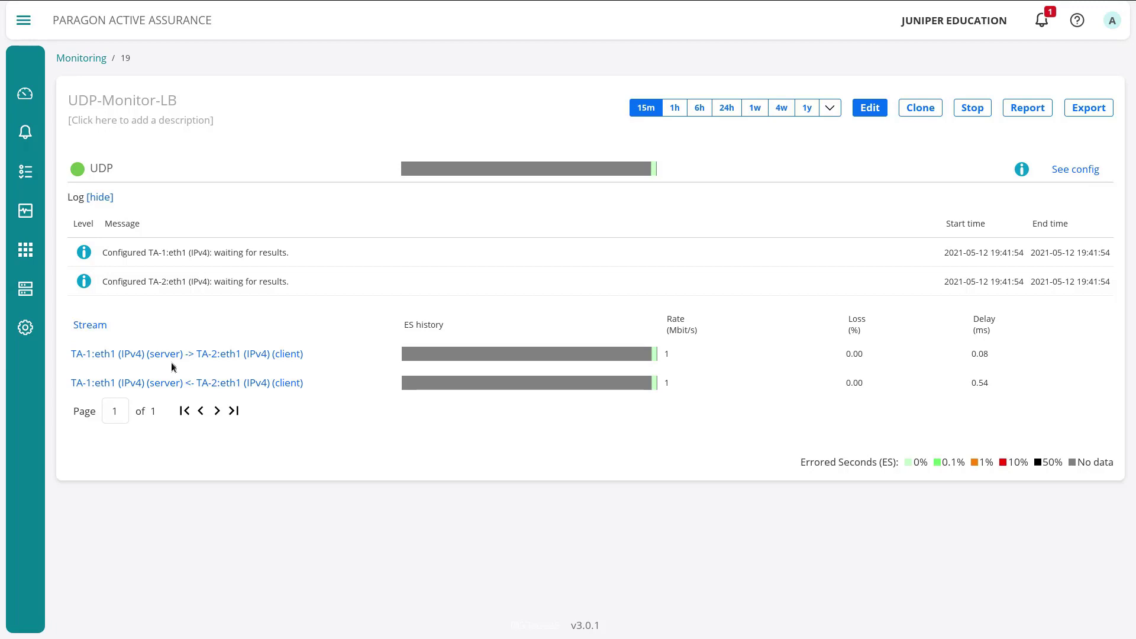
- Inspect the TA-1 and TA-2 eth1 IP and MAC addresses of each stream as loss reaches 28.57%
{"action": "mouse_move", "coordinate": [211, 354]}
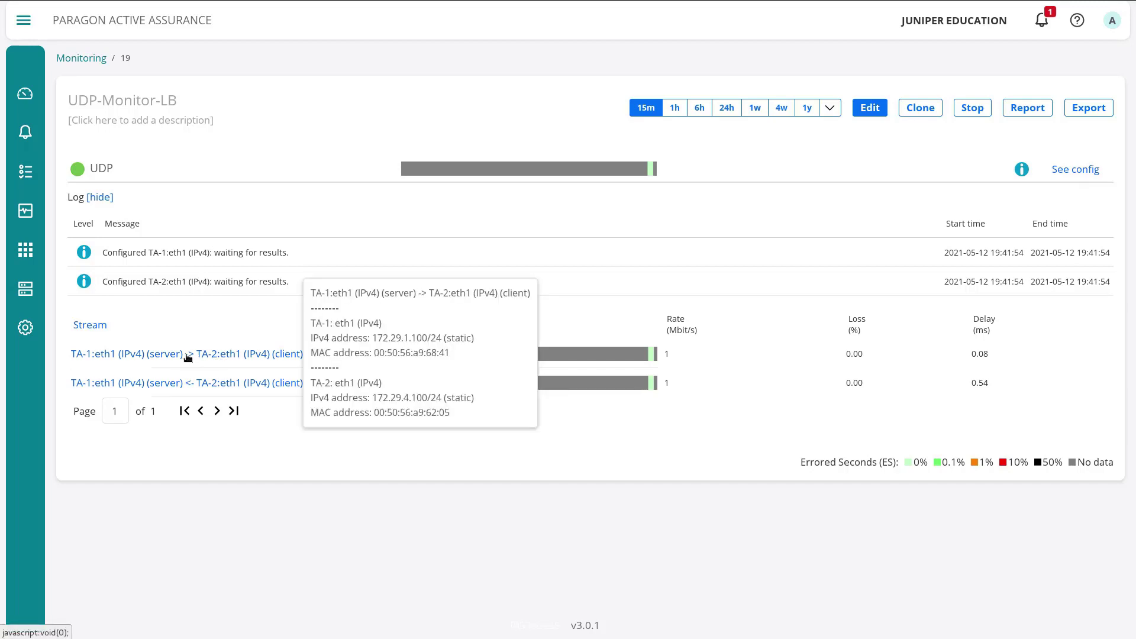
{"action": "mouse_move", "coordinate": [192, 391]}
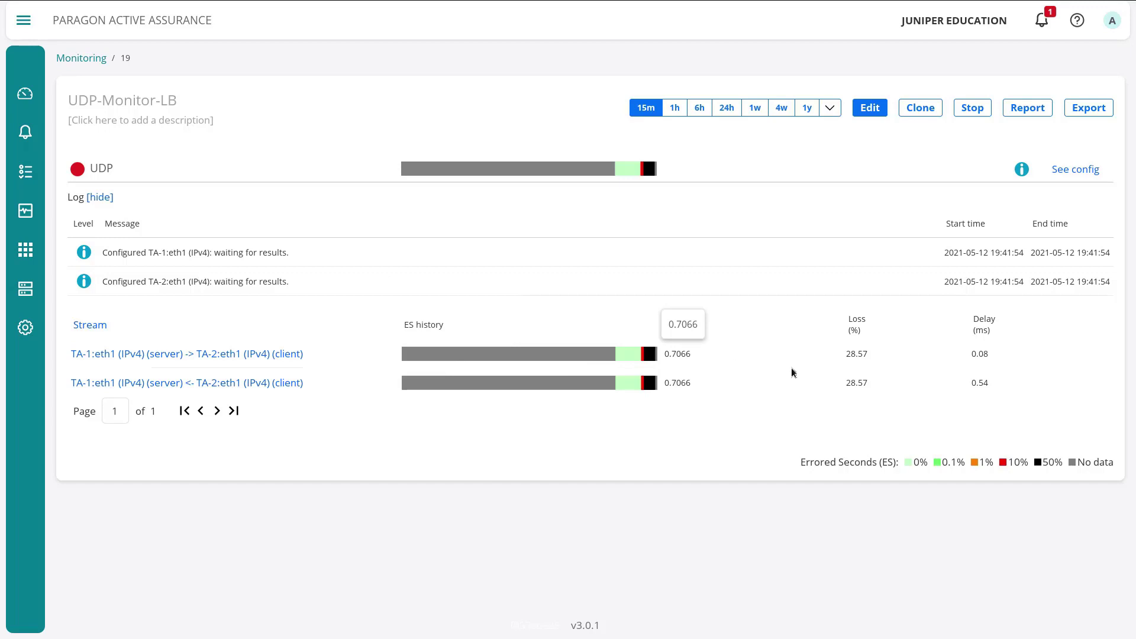
- Highlight the first stream's 28.57% loss value, then clear the selection
{"action": "left_click_drag", "start_coordinate": [871, 353], "coordinate": [846, 355]}
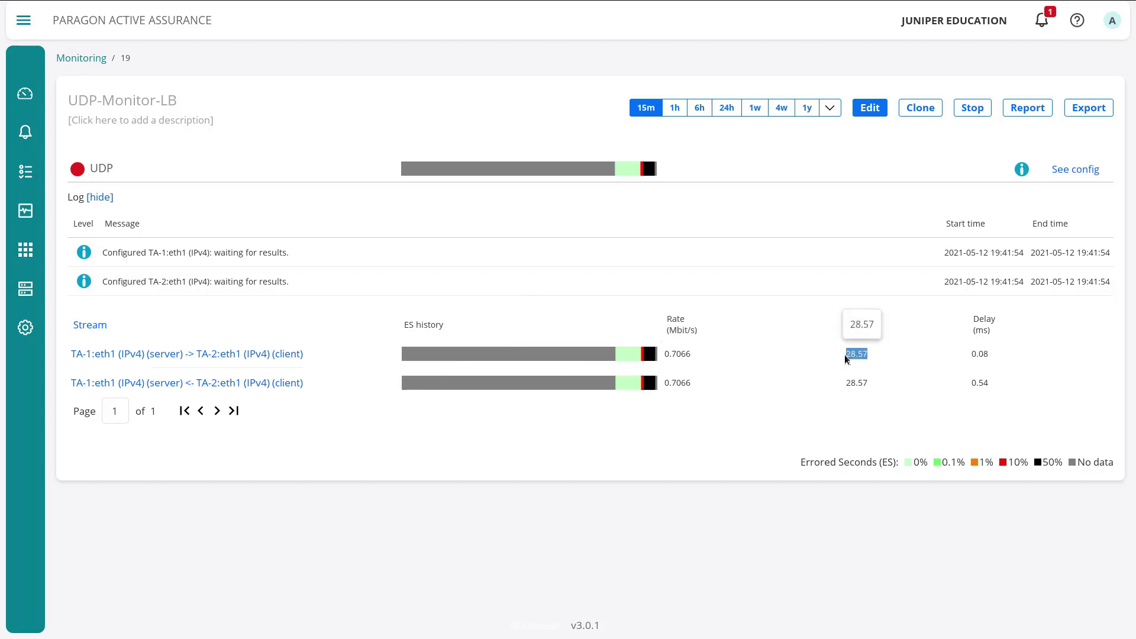
{"action": "left_click", "coordinate": [820, 433]}
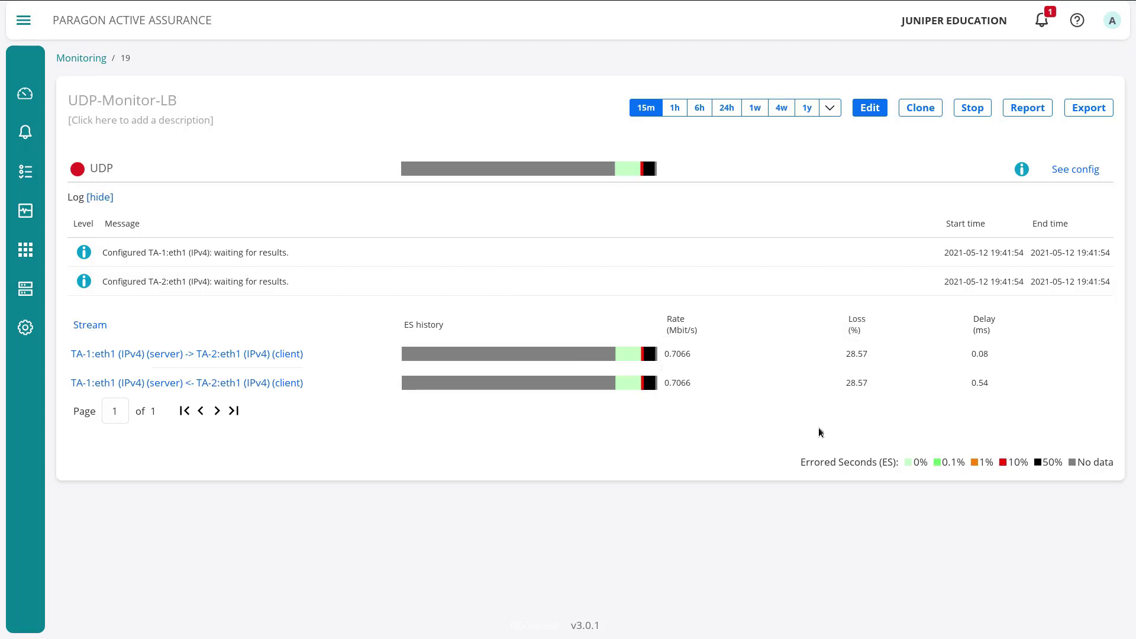